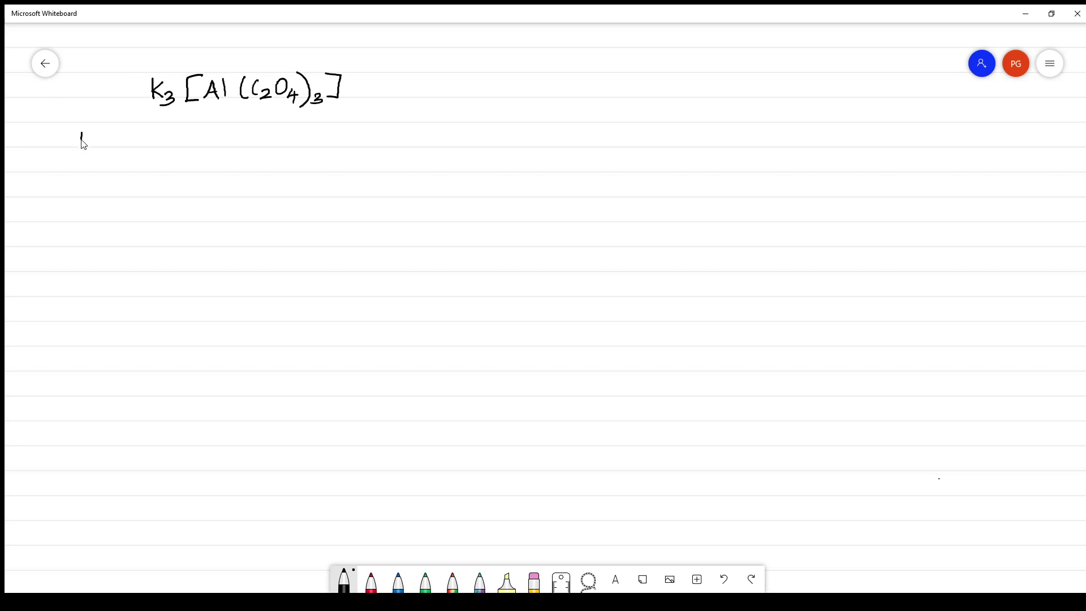
Step: In blue ink, write an 'i)' marker and an underlined 'Cation' under K3
drag(81, 141, 79, 143)
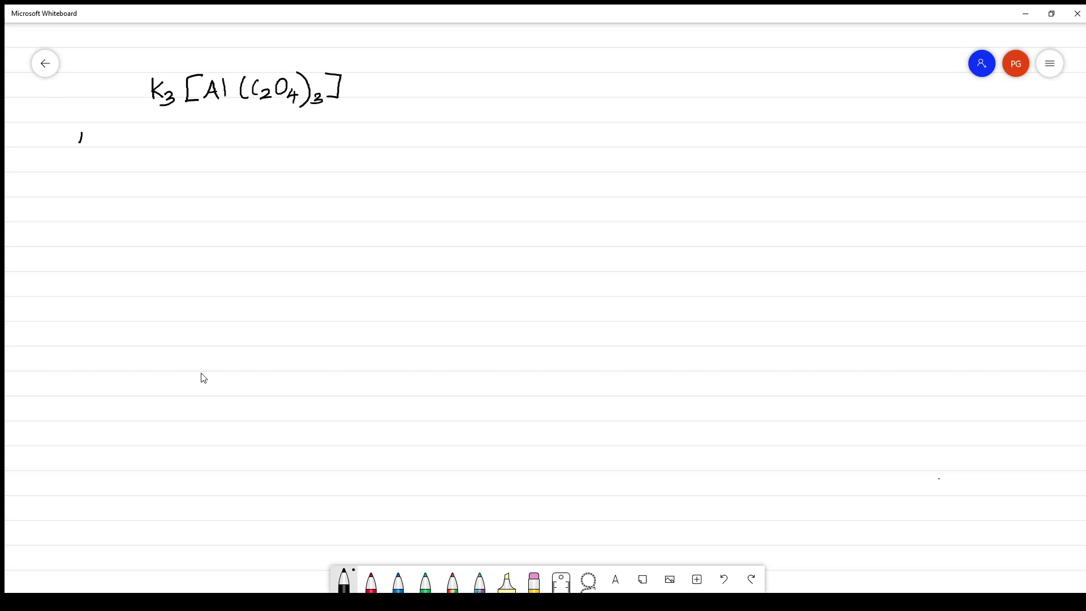
click(398, 582)
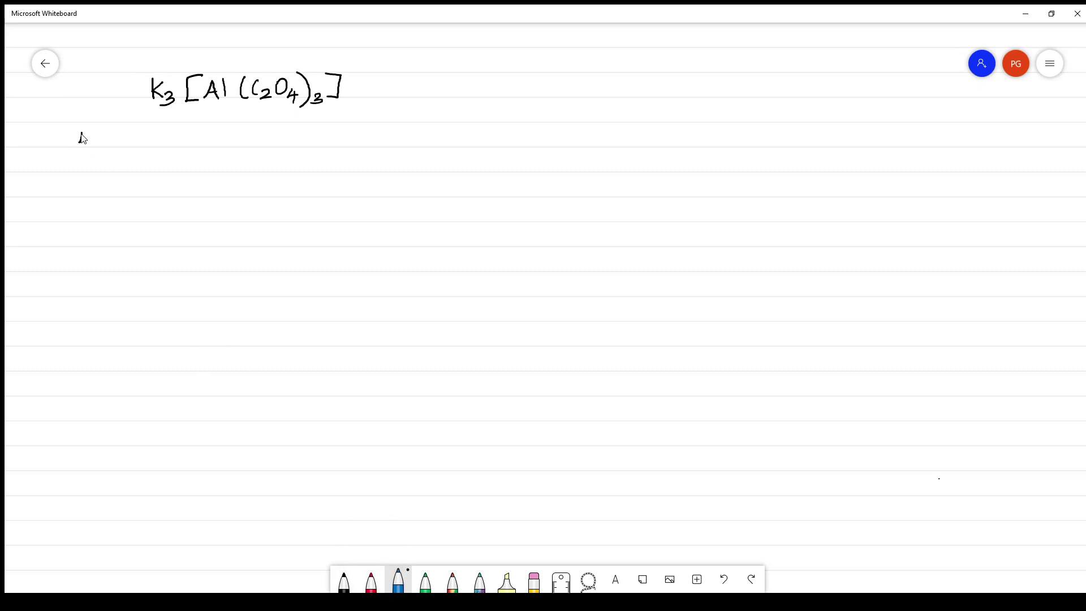
click(85, 125)
drag(87, 135, 83, 164)
mouse_move(145, 121)
mouse_down()
mouse_move(174, 122)
mouse_move(126, 112)
mouse_move(148, 122)
mouse_up()
drag(142, 116, 155, 121)
drag(161, 114, 174, 122)
Step: Label the bracketed part 'Anionic complex' and erase the stray 'i)' mark
drag(243, 122, 255, 116)
drag(258, 123, 282, 116)
drag(285, 122, 297, 120)
drag(309, 115, 412, 119)
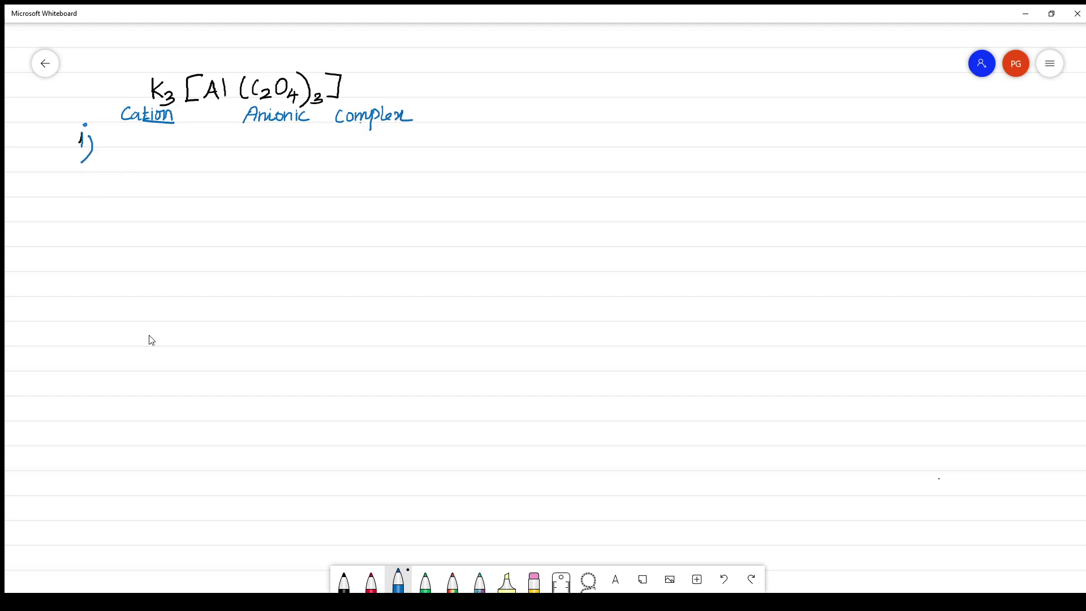
click(534, 571)
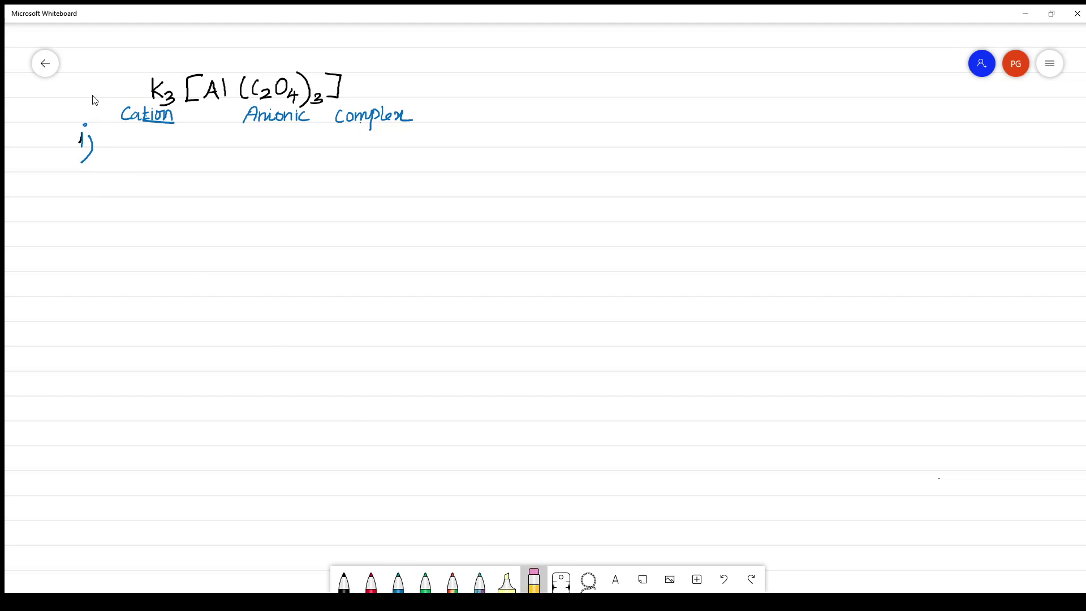
drag(84, 126, 79, 138)
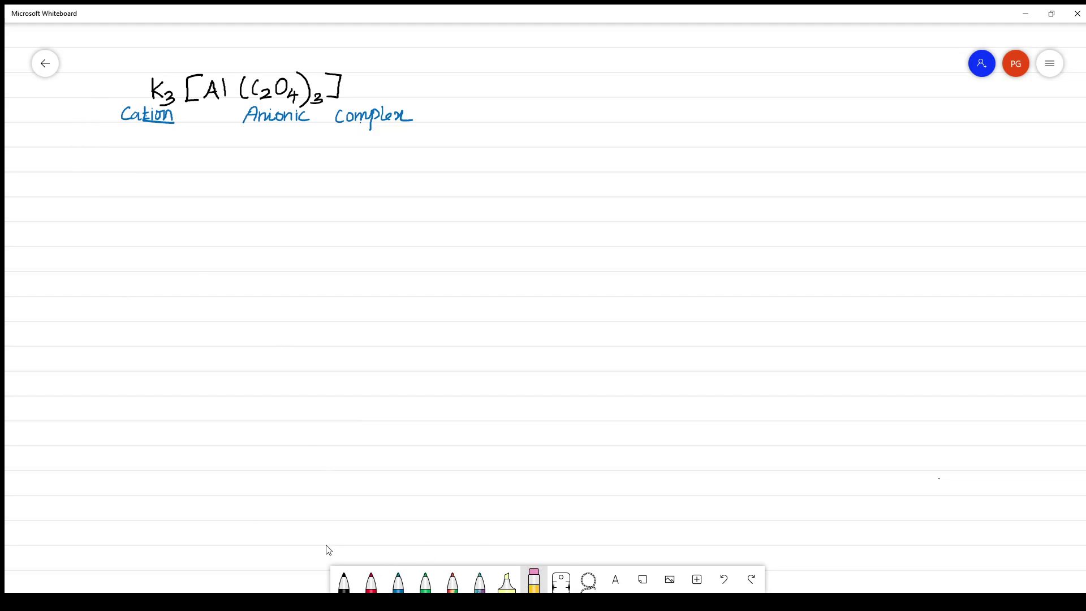
Step: In green, write '1. Name the cation – Potassium' and '2. Number & Name the ligand –'
click(428, 584)
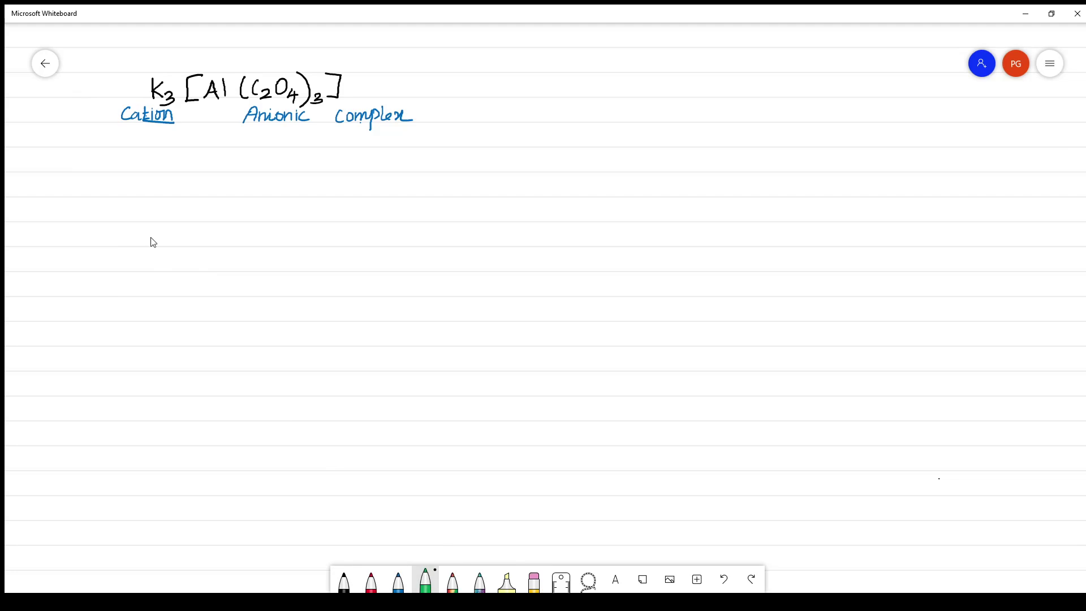
drag(78, 191, 77, 199)
click(88, 193)
mouse_move(116, 196)
mouse_down()
mouse_move(202, 183)
mouse_move(257, 195)
mouse_move(266, 187)
mouse_move(270, 198)
mouse_move(369, 188)
mouse_move(469, 201)
mouse_up()
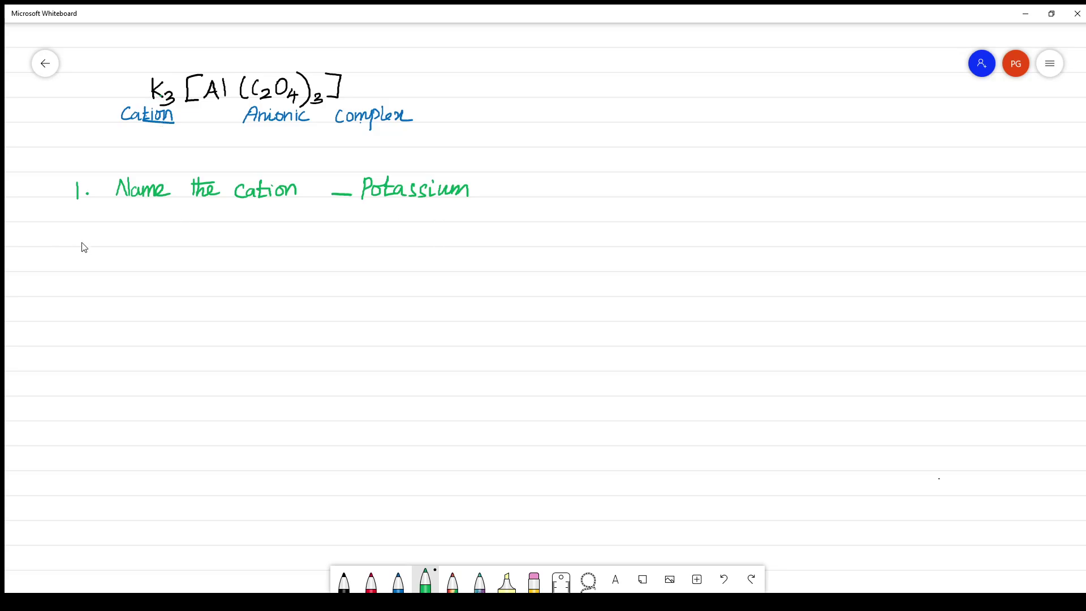
drag(69, 234, 82, 248)
mouse_move(118, 239)
mouse_down()
mouse_move(248, 252)
mouse_move(274, 241)
mouse_move(390, 244)
mouse_up()
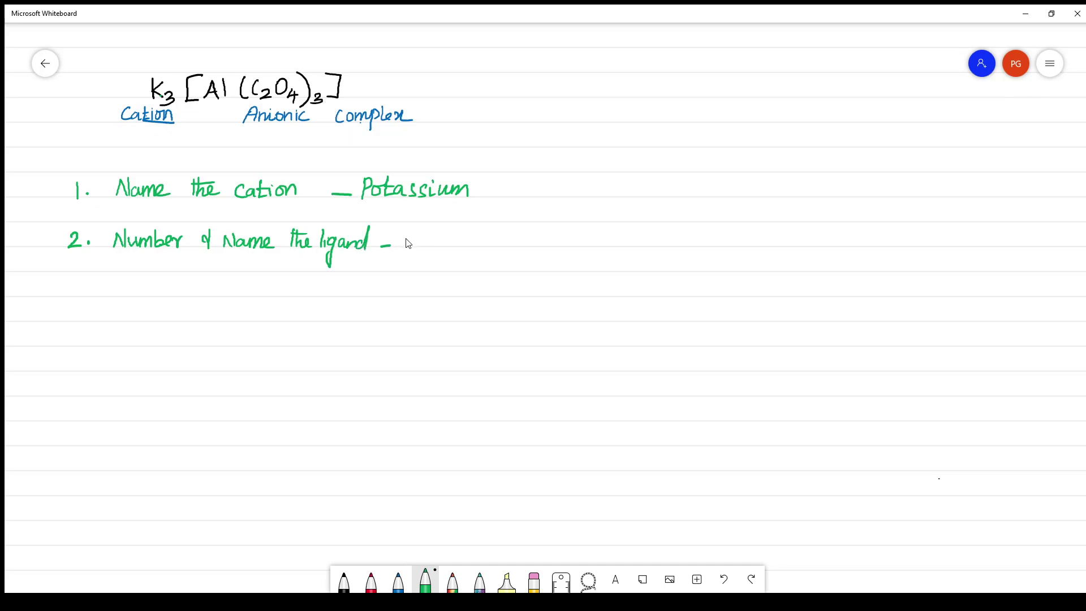
Step: Begin 'tri' after the ligand dash and sketch C2O4 as two COO⁻ groups on the right
mouse_move(406, 233)
mouse_down()
mouse_move(415, 249)
mouse_move(429, 247)
mouse_up()
click(432, 229)
mouse_move(894, 107)
mouse_down()
mouse_move(882, 121)
mouse_move(906, 122)
mouse_up()
drag(906, 114, 934, 122)
drag(929, 117, 929, 128)
mouse_move(904, 162)
mouse_down()
mouse_move(903, 182)
mouse_move(911, 164)
mouse_move(922, 176)
mouse_move(948, 153)
mouse_up()
mouse_move(893, 182)
mouse_down()
mouse_move(900, 212)
mouse_move(912, 203)
mouse_up()
drag(925, 202, 940, 192)
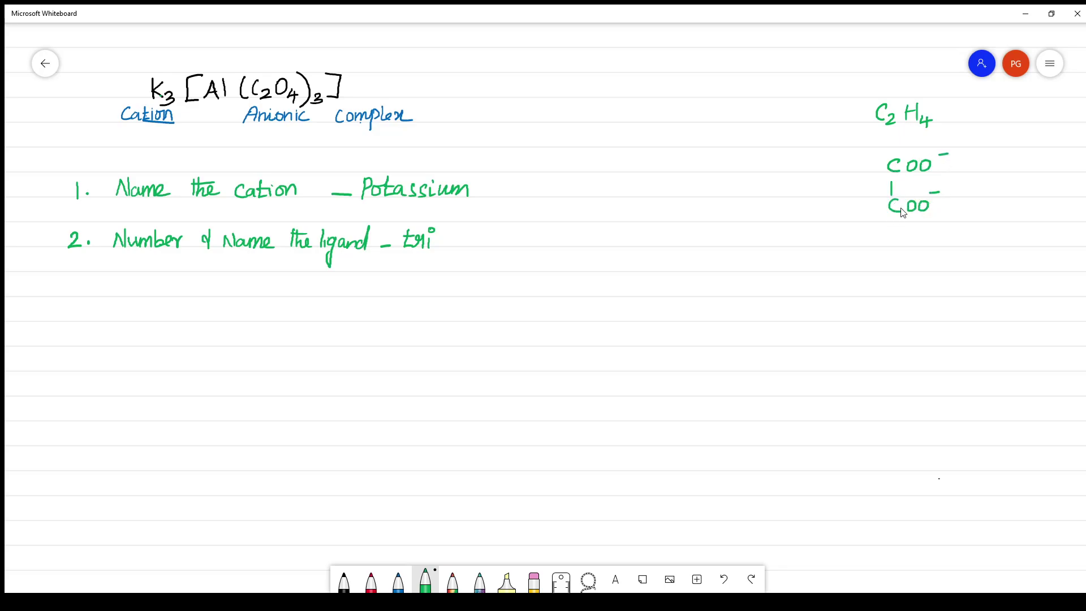
mouse_move(918, 106)
mouse_down()
mouse_move(907, 116)
mouse_move(923, 113)
mouse_move(917, 105)
mouse_up()
Step: Draw the bonded COOH/COOH structure below and label it 'Oxalic acid'
mouse_move(955, 256)
mouse_down()
mouse_move(944, 269)
mouse_move(960, 260)
mouse_up()
drag(973, 259, 983, 270)
drag(983, 263, 995, 262)
mouse_move(996, 250)
mouse_down()
mouse_move(995, 270)
mouse_move(945, 289)
mouse_up()
mouse_move(951, 296)
mouse_down()
mouse_move(942, 307)
mouse_move(958, 301)
mouse_up()
drag(970, 298, 980, 308)
mouse_move(980, 299)
mouse_down()
mouse_move(994, 308)
mouse_move(948, 346)
mouse_move(991, 347)
mouse_up()
drag(997, 341, 995, 347)
drag(1012, 341, 1016, 349)
mouse_move(1027, 342)
mouse_down()
mouse_move(1022, 350)
mouse_move(1039, 350)
mouse_up()
drag(1048, 321, 1046, 351)
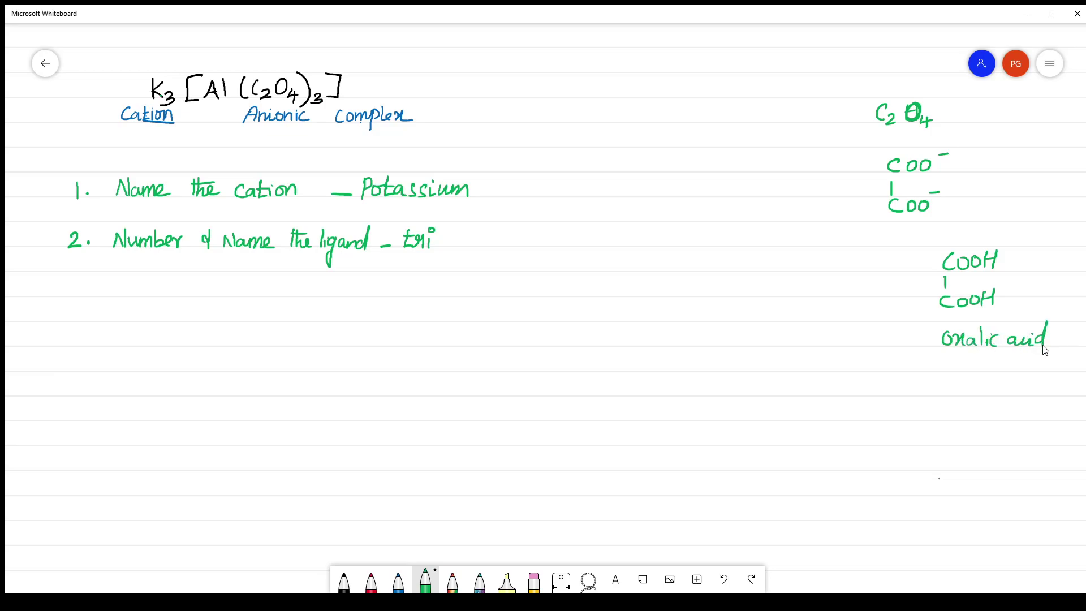
Step: Label the COO⁻ pair 'oxalato' and complete the step 2 ligand name as 'trioxalato'
mouse_move(969, 181)
mouse_down()
mouse_move(987, 197)
mouse_move(1039, 178)
mouse_up()
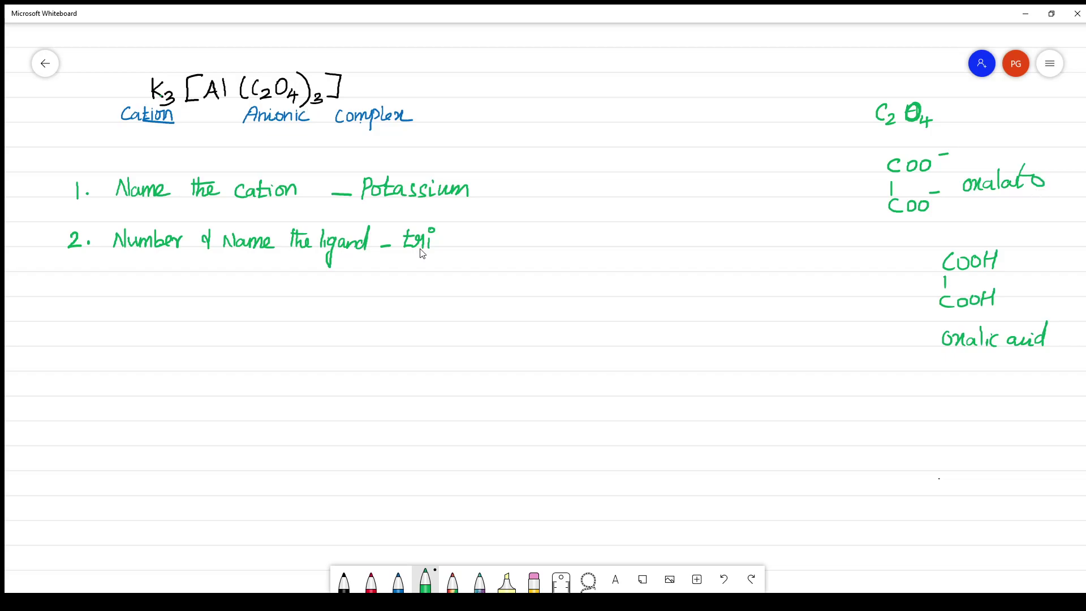
mouse_move(445, 238)
mouse_down()
mouse_move(441, 249)
mouse_move(473, 249)
mouse_up()
mouse_move(482, 224)
mouse_down()
mouse_move(481, 249)
mouse_move(515, 236)
mouse_up()
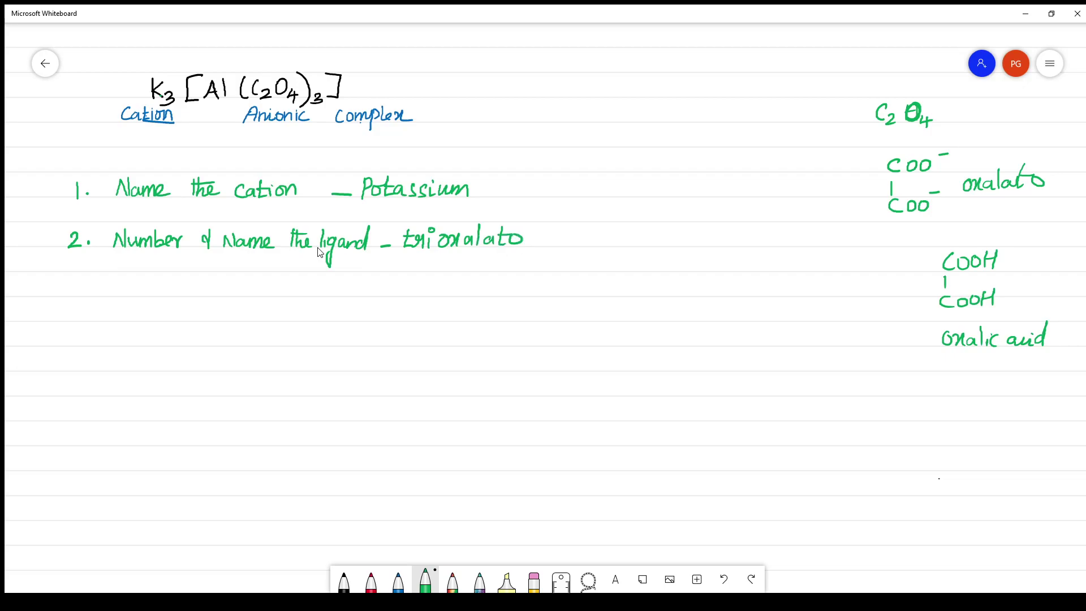
Step: Write '3. Central Metal atom' with an '-ate' suffix note below it
drag(72, 288, 68, 302)
click(85, 297)
drag(120, 298, 302, 297)
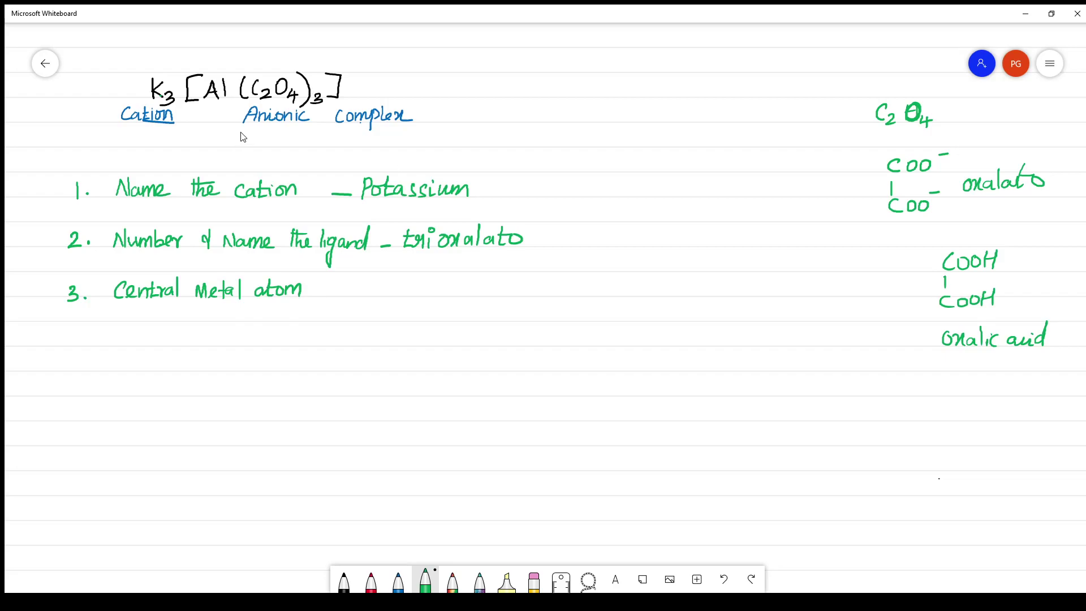
mouse_move(240, 131)
mouse_down()
mouse_move(254, 129)
mouse_move(256, 106)
mouse_move(255, 129)
mouse_up()
drag(251, 317, 289, 313)
drag(297, 317, 308, 322)
Step: Mark Al in the formula and write '– Aluminate' with its 'ate' ending underlined
drag(387, 294, 401, 295)
drag(66, 89, 57, 105)
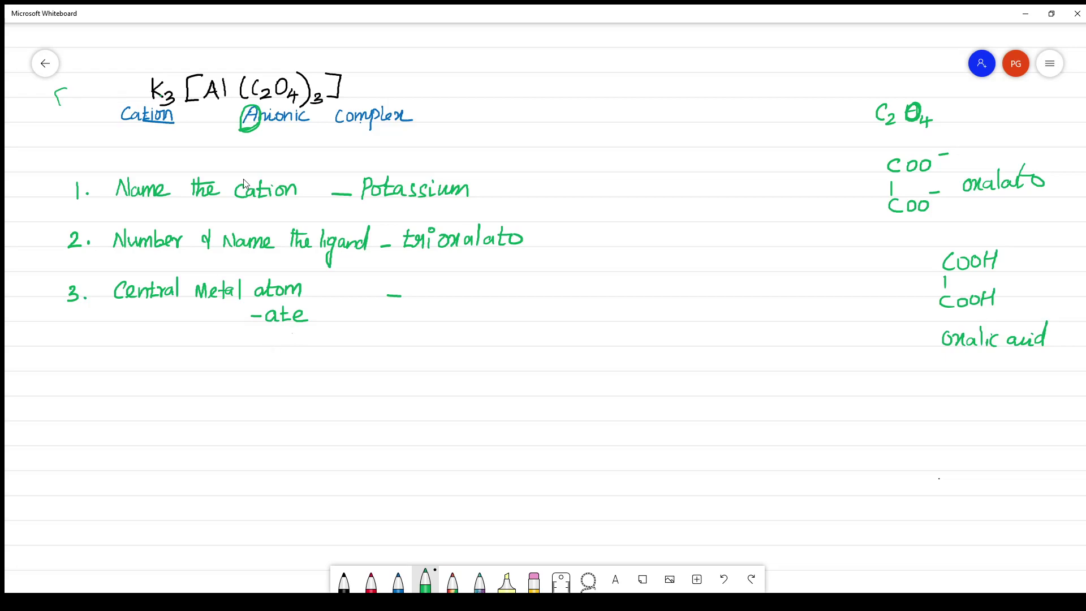
click(213, 102)
mouse_move(417, 295)
mouse_down()
mouse_move(424, 277)
mouse_move(438, 296)
mouse_move(508, 289)
mouse_up()
mouse_move(515, 292)
mouse_down()
mouse_move(532, 294)
mouse_move(501, 302)
mouse_move(531, 300)
mouse_up()
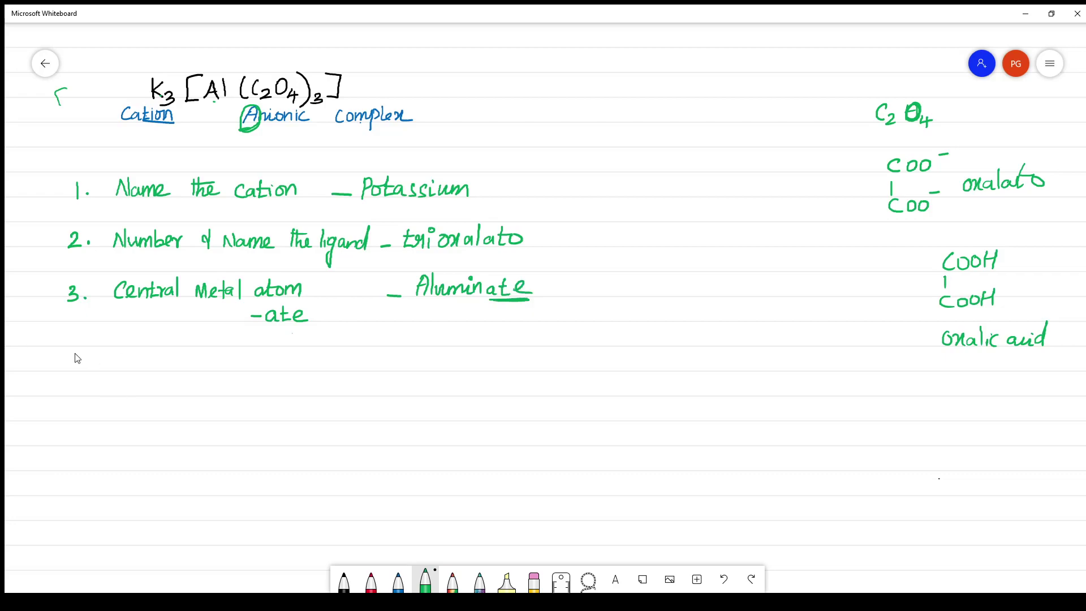
Step: Start writing '4. Oxidation state' below step 3
mouse_move(77, 358)
mouse_down()
mouse_move(69, 372)
mouse_move(85, 373)
mouse_up()
mouse_move(81, 365)
mouse_down()
mouse_move(83, 378)
mouse_move(123, 373)
mouse_move(128, 362)
mouse_move(145, 374)
mouse_move(153, 363)
mouse_move(231, 370)
mouse_move(244, 353)
mouse_move(256, 371)
mouse_move(271, 367)
mouse_up()
click(89, 369)
Step: Finish the 'Oxidation state' heading and start the equation 3(1)+x+3(-2), circling the COO⁻ charges
mouse_move(234, 358)
mouse_down()
mouse_move(262, 356)
mouse_move(299, 374)
mouse_move(318, 355)
mouse_move(325, 371)
mouse_move(386, 366)
mouse_up()
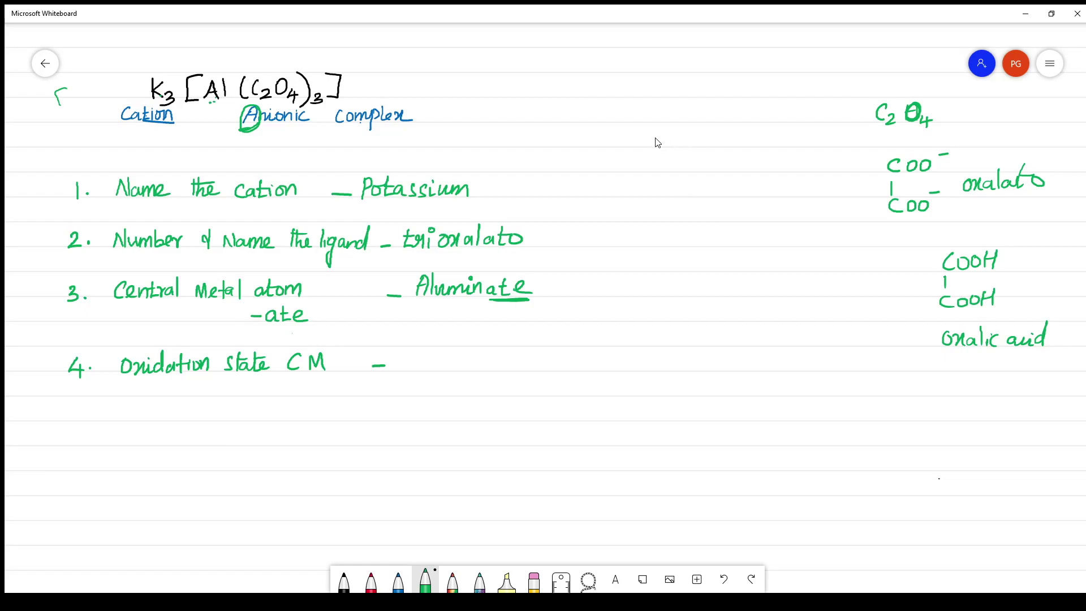
drag(644, 129, 643, 148)
mouse_move(665, 131)
mouse_down()
mouse_move(663, 149)
mouse_move(734, 136)
mouse_move(728, 145)
mouse_up()
mouse_move(955, 148)
mouse_down()
mouse_move(935, 166)
mouse_move(959, 148)
mouse_move(929, 195)
mouse_move(949, 184)
mouse_move(933, 182)
mouse_up()
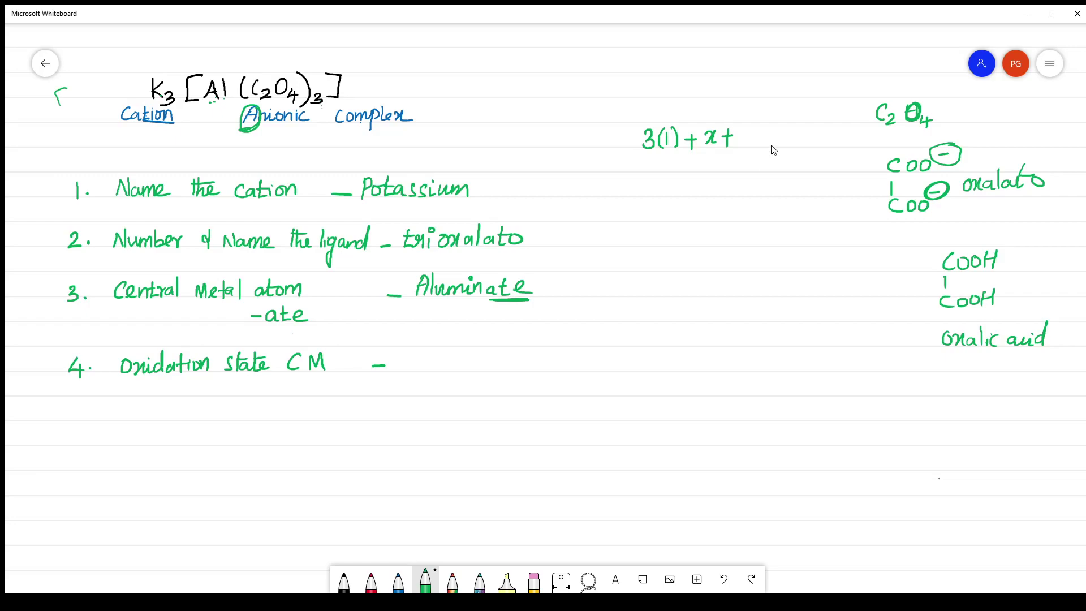
mouse_move(738, 132)
mouse_down()
mouse_move(737, 148)
mouse_move(779, 148)
mouse_up()
Step: Note an underlined 'Bidentate' under oxalato and finish the equation with '= 0'
mouse_move(945, 212)
mouse_down()
mouse_move(948, 222)
mouse_move(1031, 217)
mouse_up()
drag(944, 227, 1003, 229)
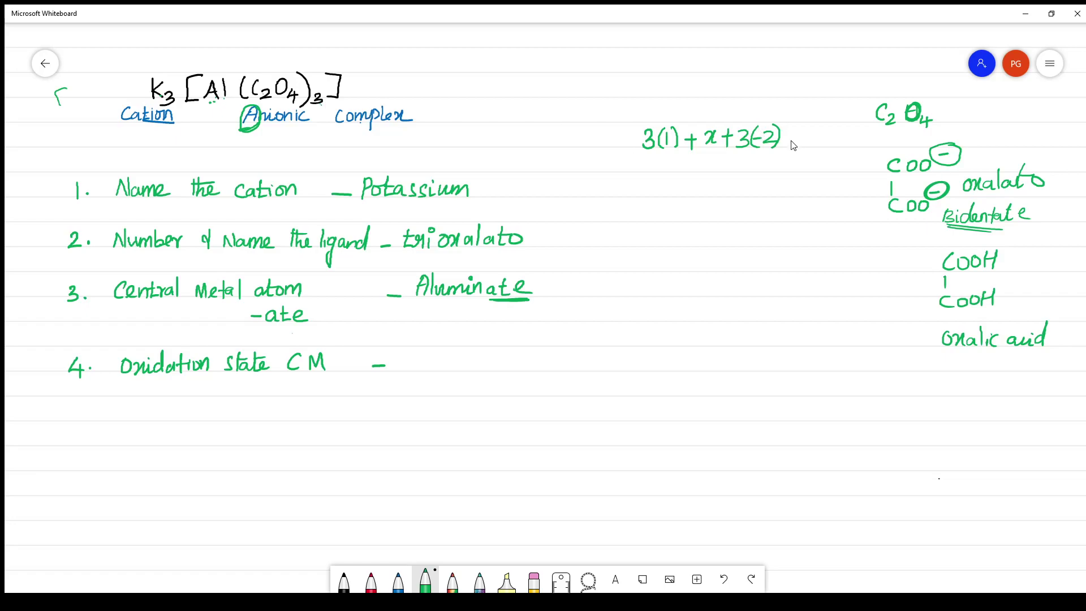
drag(798, 143, 810, 137)
mouse_move(824, 131)
mouse_down()
mouse_move(818, 145)
mouse_move(824, 132)
mouse_up()
Step: Solve through 3 + x − 6 = 0 and x − 3 = 0 to x = 3, then write '(III)' for step 4
mouse_move(645, 184)
mouse_down()
mouse_move(645, 199)
mouse_move(681, 193)
mouse_up()
mouse_move(674, 185)
mouse_down()
mouse_move(673, 200)
mouse_move(689, 199)
mouse_up()
mouse_move(695, 187)
mouse_down()
mouse_move(684, 199)
mouse_move(710, 193)
mouse_up()
mouse_move(724, 182)
mouse_down()
mouse_move(718, 192)
mouse_move(762, 188)
mouse_up()
mouse_move(746, 196)
mouse_down()
mouse_move(770, 198)
mouse_move(776, 184)
mouse_up()
mouse_move(675, 214)
mouse_down()
mouse_move(686, 225)
mouse_move(677, 225)
mouse_up()
drag(698, 218, 753, 214)
drag(766, 213, 764, 214)
drag(710, 239, 719, 248)
mouse_move(725, 237)
mouse_down()
mouse_move(714, 250)
mouse_move(739, 240)
mouse_up()
mouse_move(729, 245)
mouse_down()
mouse_move(767, 244)
mouse_move(760, 249)
mouse_up()
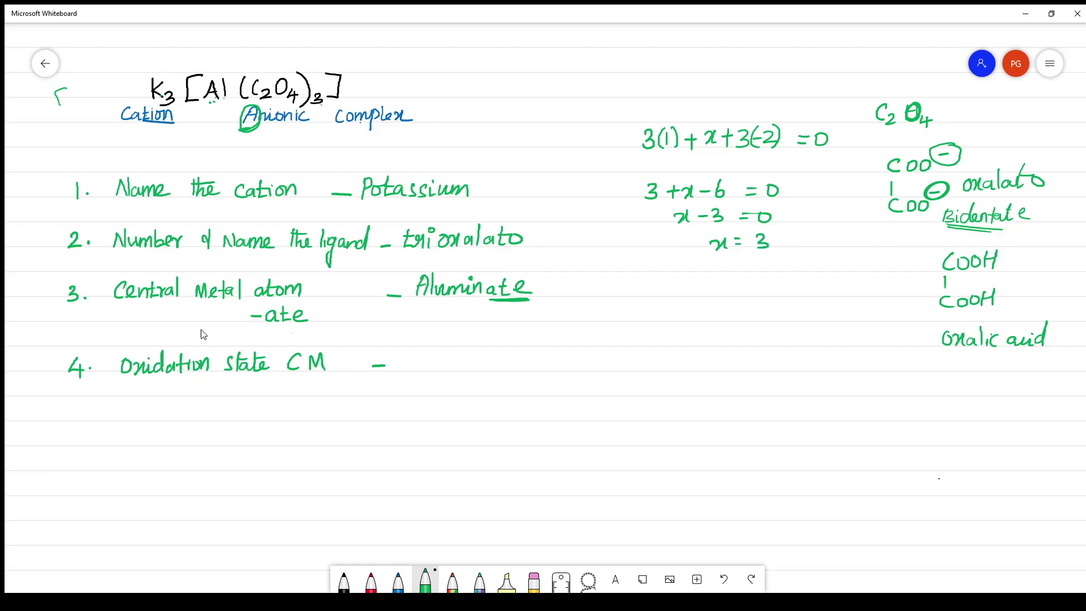
mouse_move(408, 356)
mouse_down()
mouse_move(408, 371)
mouse_move(419, 372)
mouse_move(398, 374)
mouse_move(425, 374)
mouse_up()
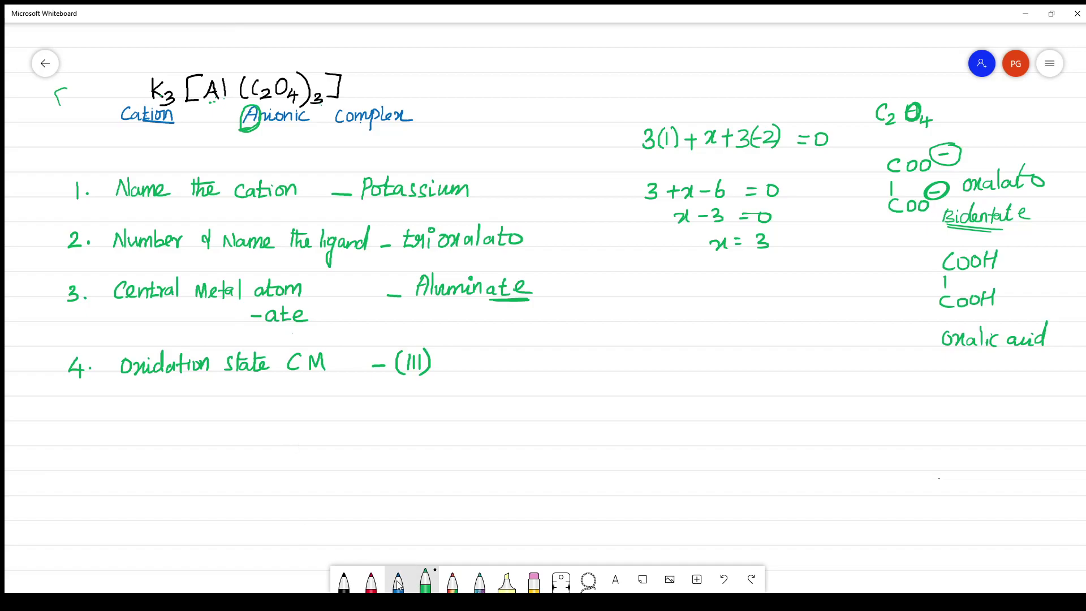
Step: In red ink, write 'Potassium trioxalato aluminate(III)' beneath step 4
click(372, 579)
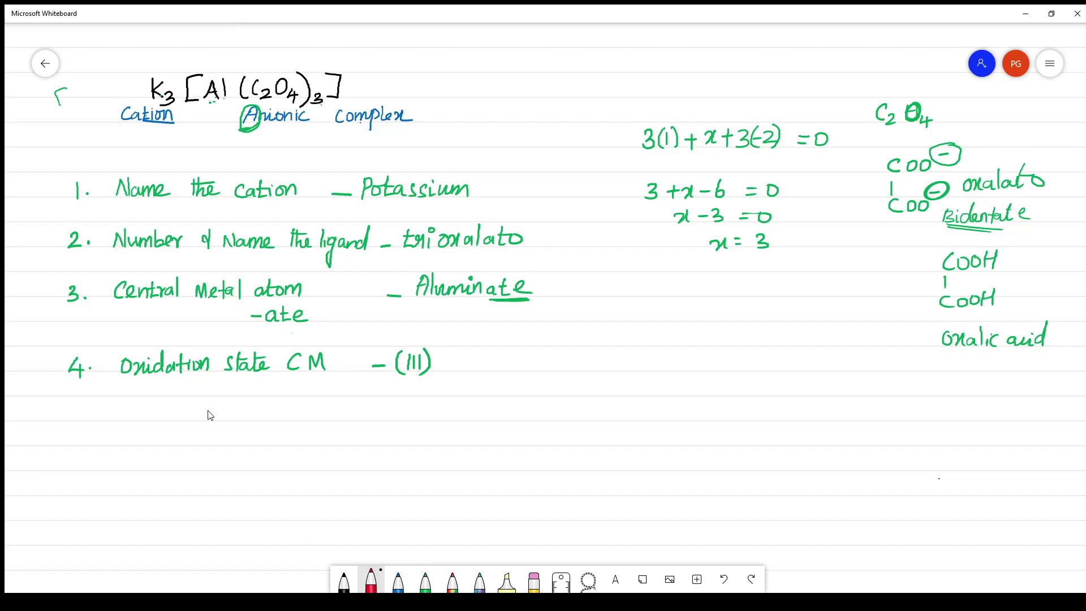
mouse_move(197, 428)
mouse_down()
mouse_move(194, 449)
mouse_move(232, 439)
mouse_move(306, 452)
mouse_move(313, 435)
mouse_move(327, 444)
mouse_move(331, 431)
mouse_move(371, 444)
mouse_move(501, 438)
mouse_move(545, 449)
mouse_up()
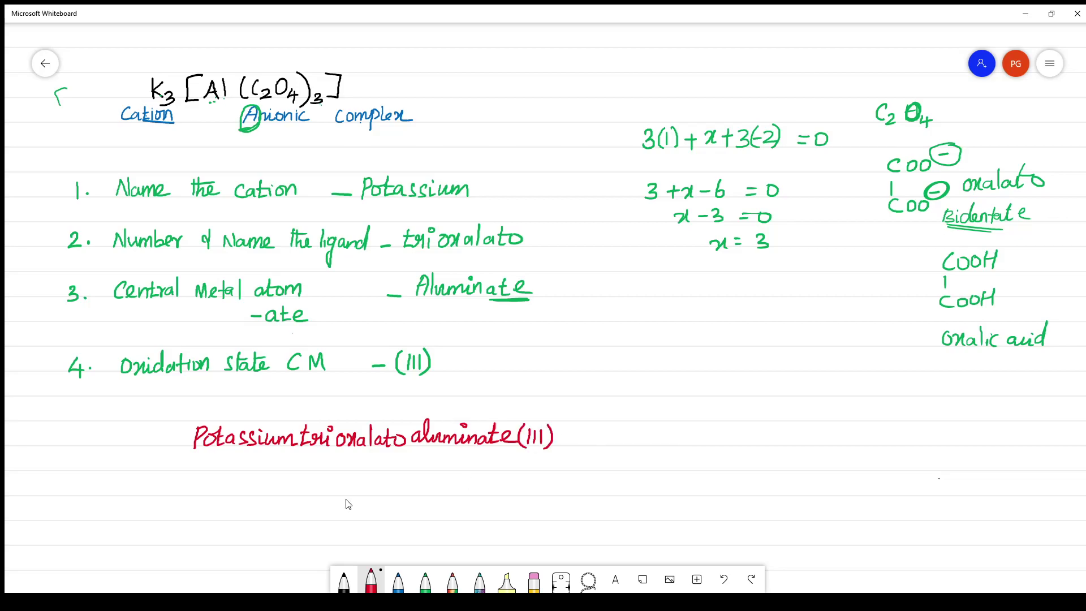